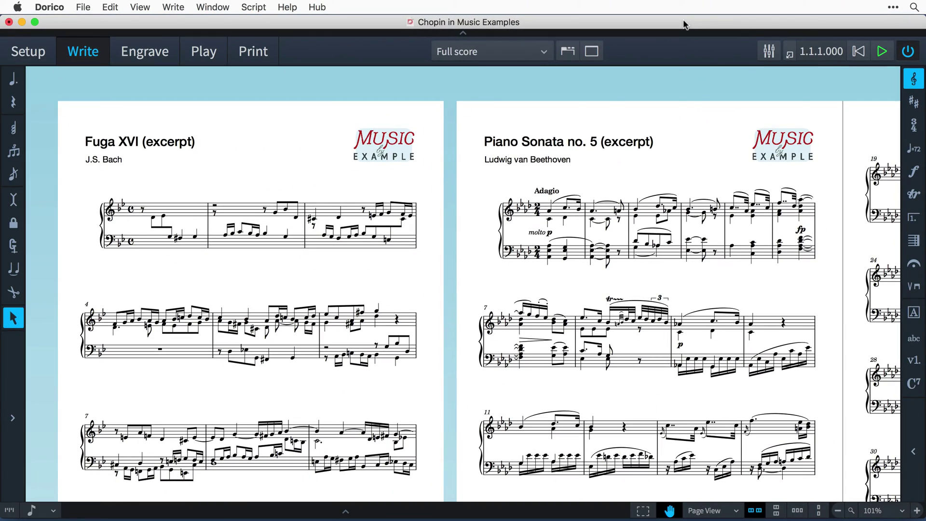
Step: In Setup mode, select the Bach, Beethoven and Brahms flows
key("super+1")
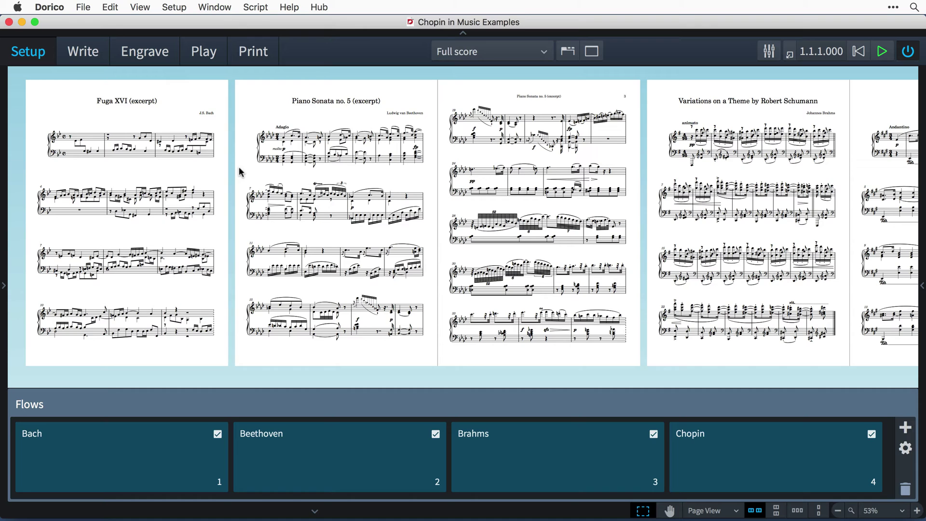
left_click(161, 453)
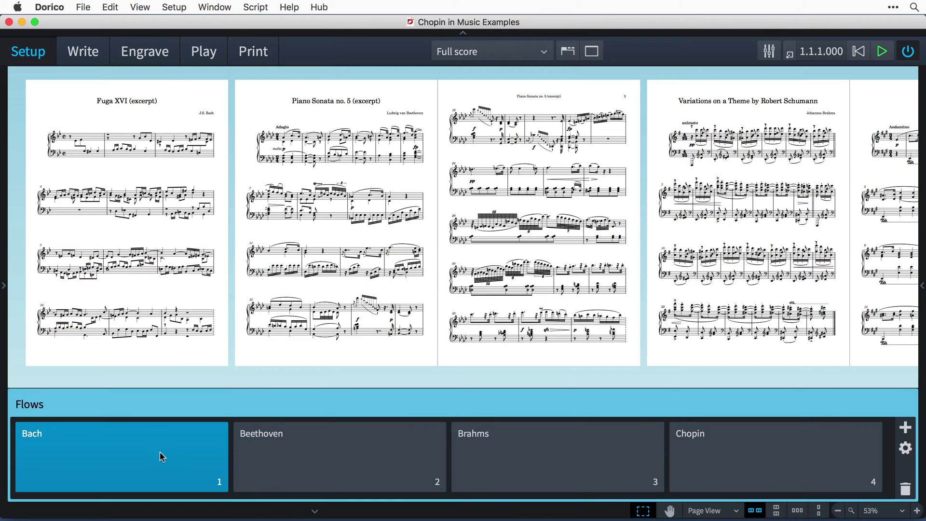
left_click(291, 462)
left_click(484, 466)
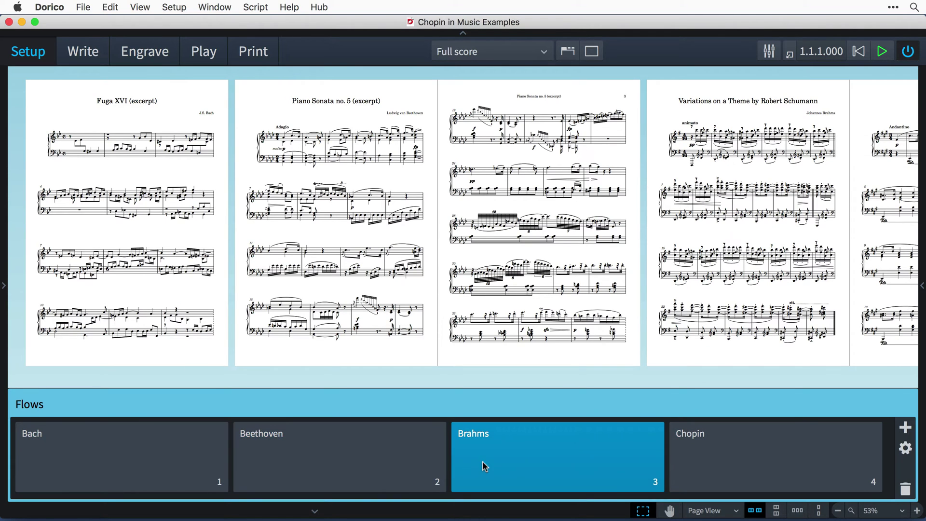
Step: In Engrave mode, check which master page pages 1–4 each use
left_click(139, 55)
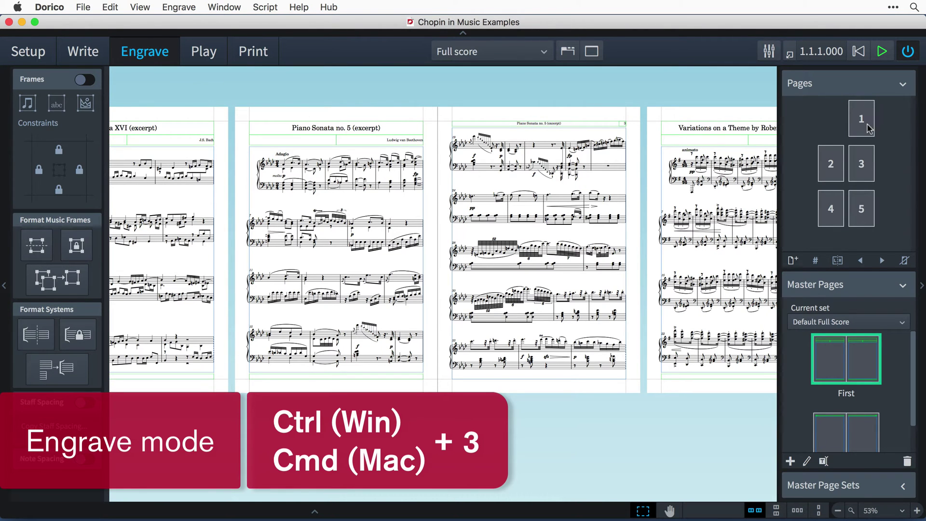
left_click(867, 126)
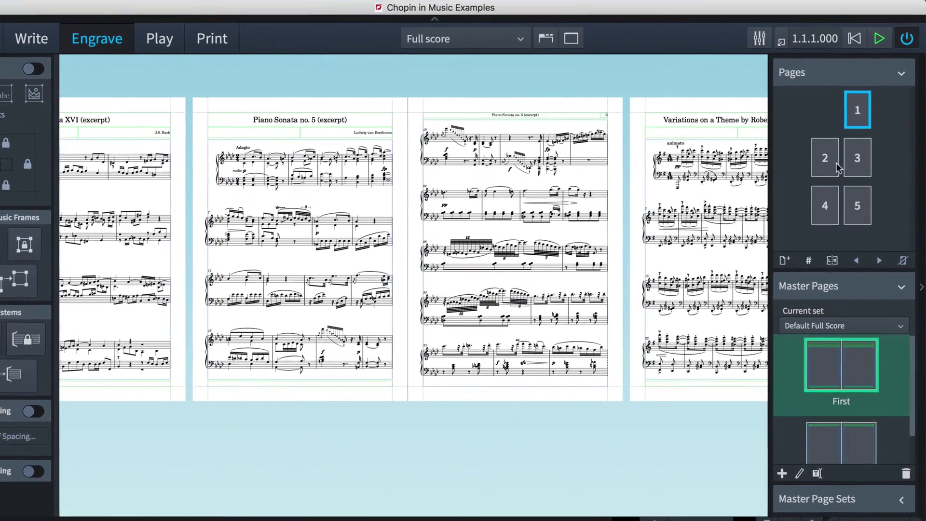
left_click(826, 158)
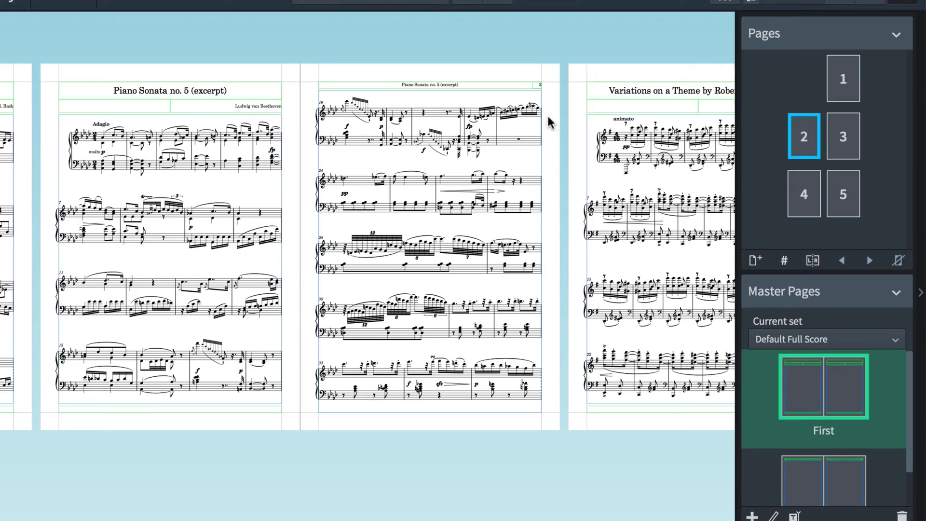
left_click(846, 149)
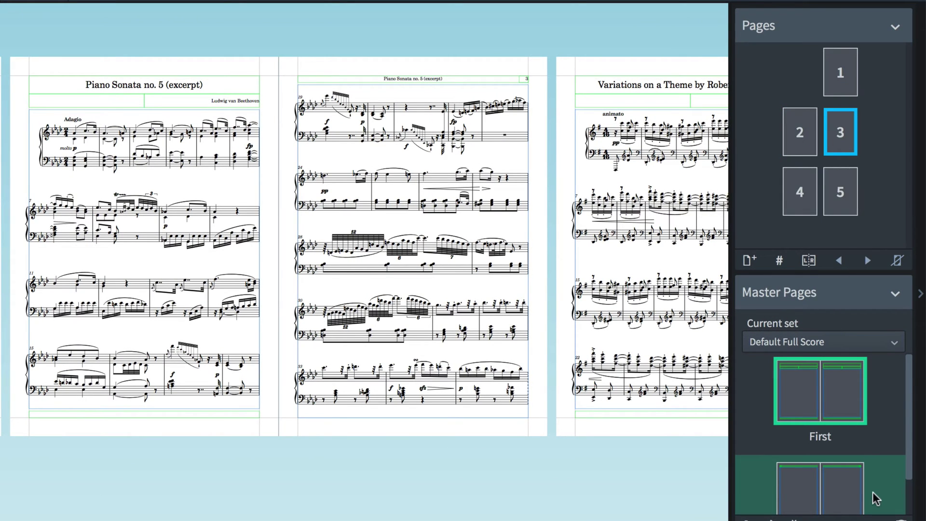
scroll(637, 119, "right", 4)
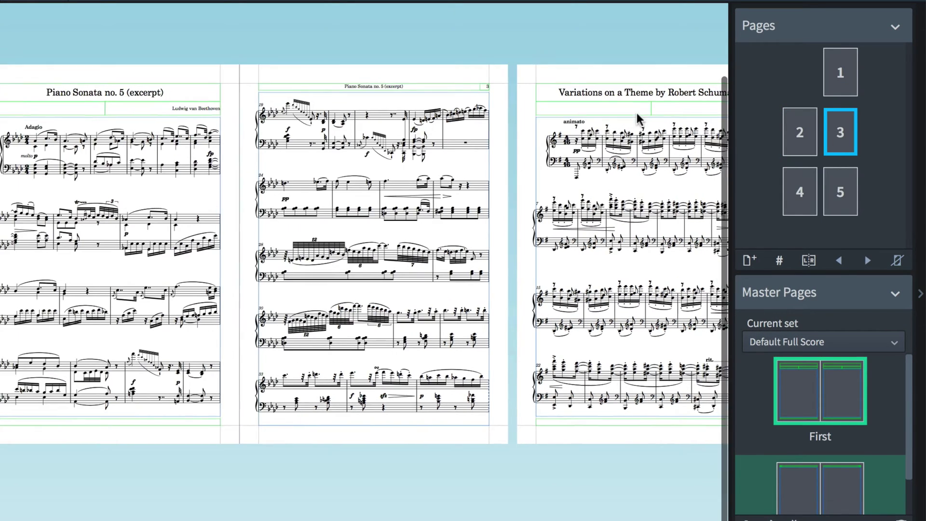
left_click(797, 191)
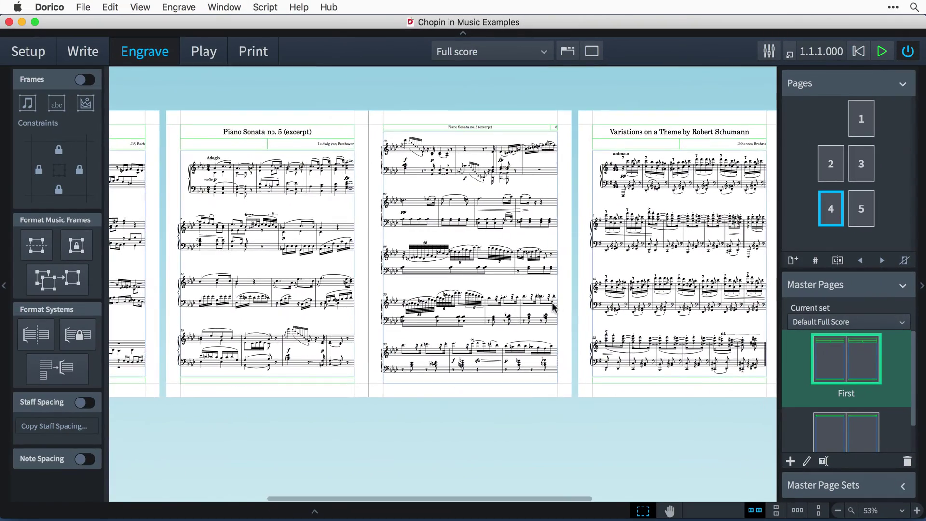
scroll(488, 305, "left", 10)
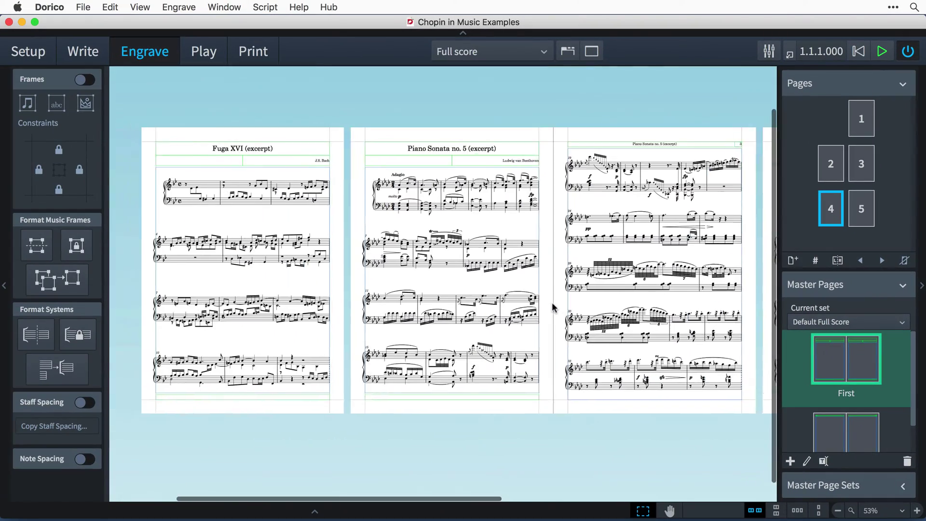
scroll(344, 212, "up", 6)
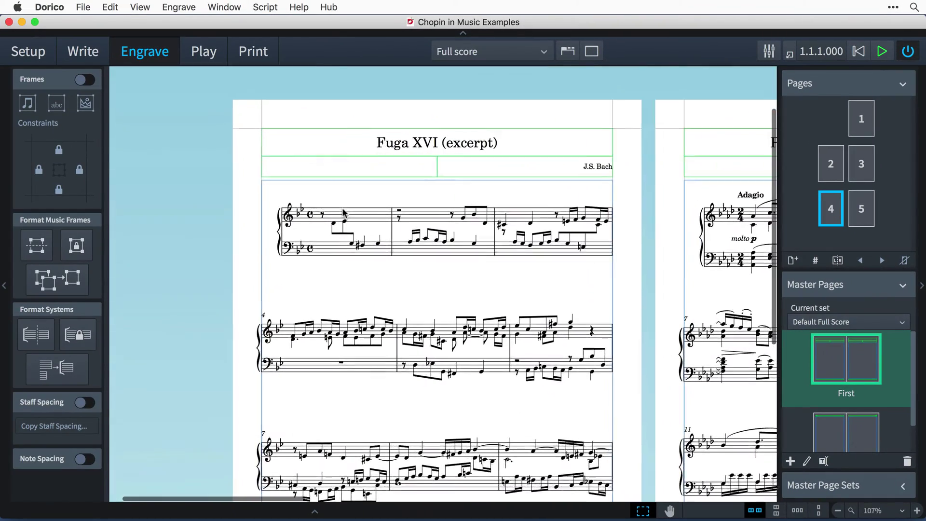
scroll(343, 213, "up", 3)
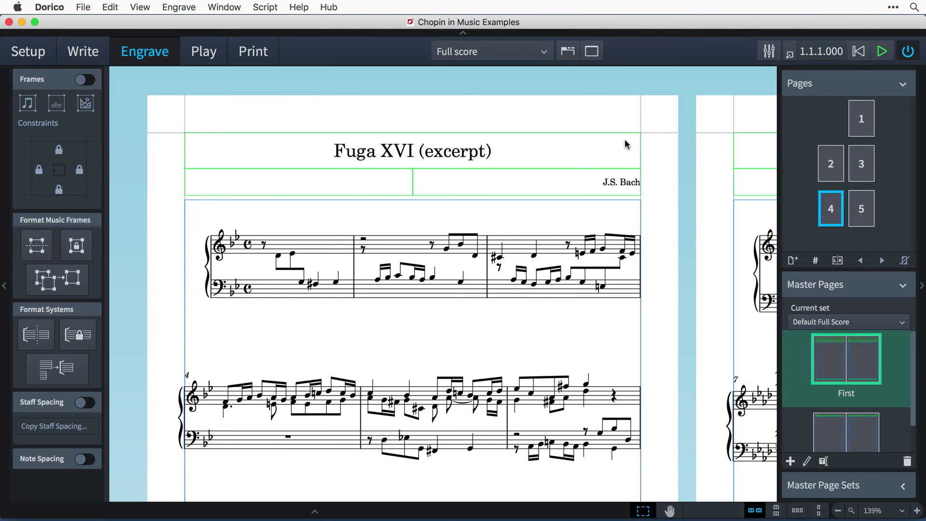
scroll(603, 171, "right", 10)
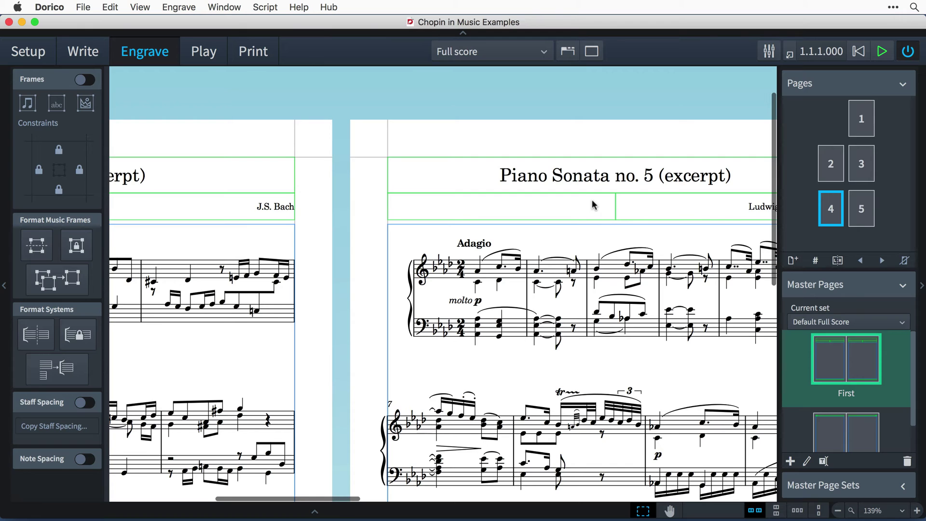
scroll(592, 199, "left", 10)
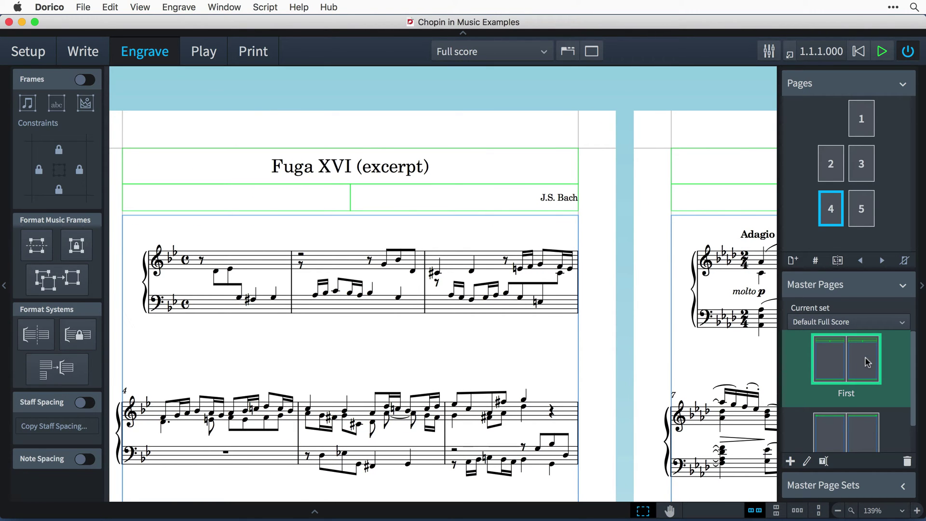
double_click(868, 363)
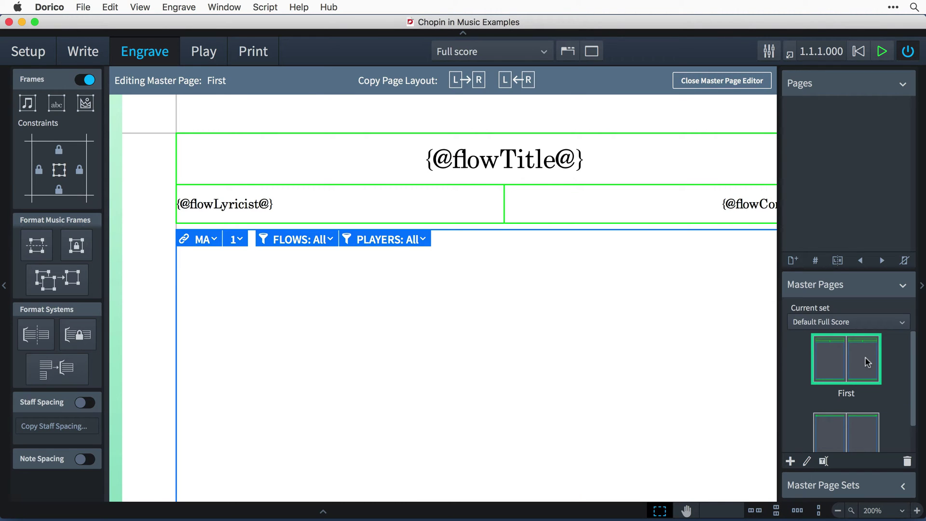
scroll(569, 311, "down", 2)
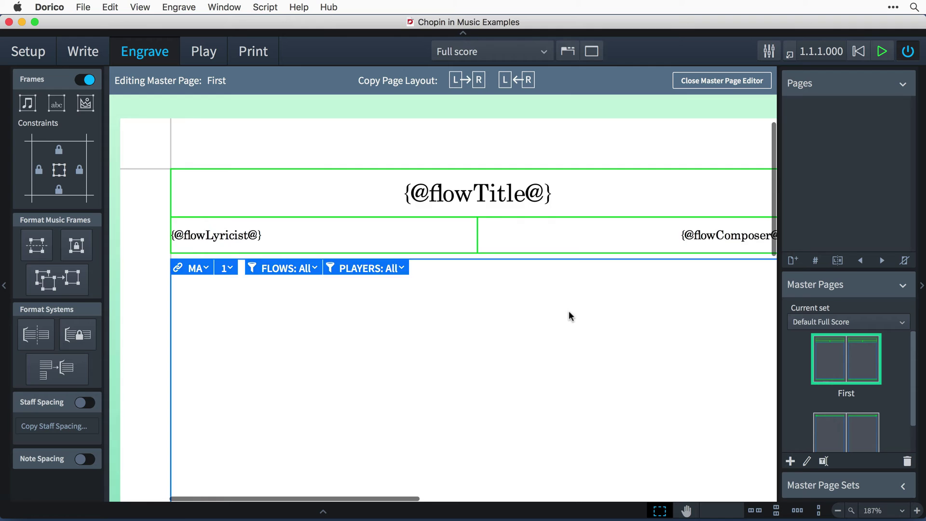
scroll(569, 311, "down", 3)
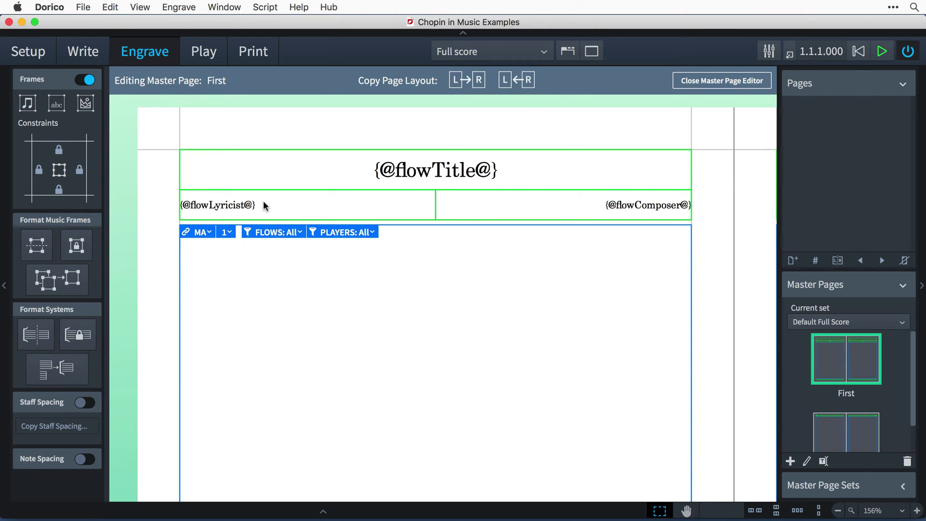
left_click(178, 214)
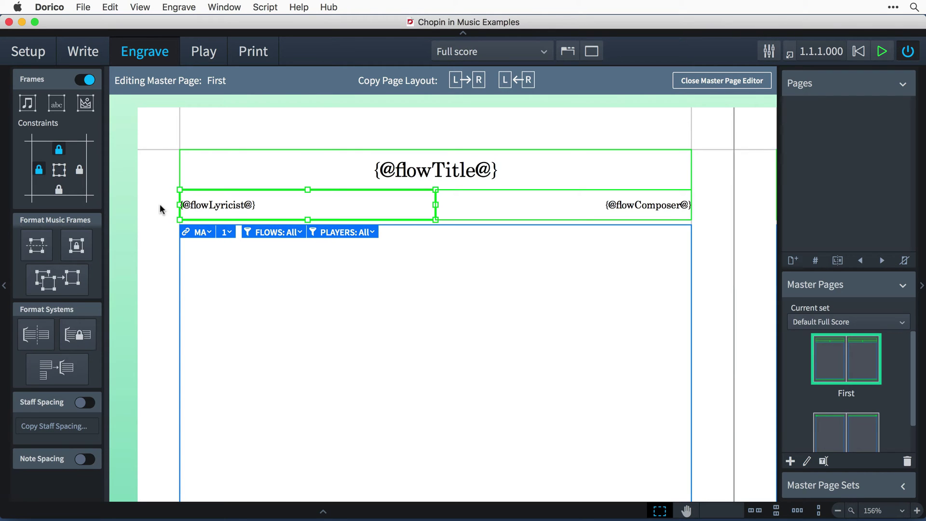
key("Delete")
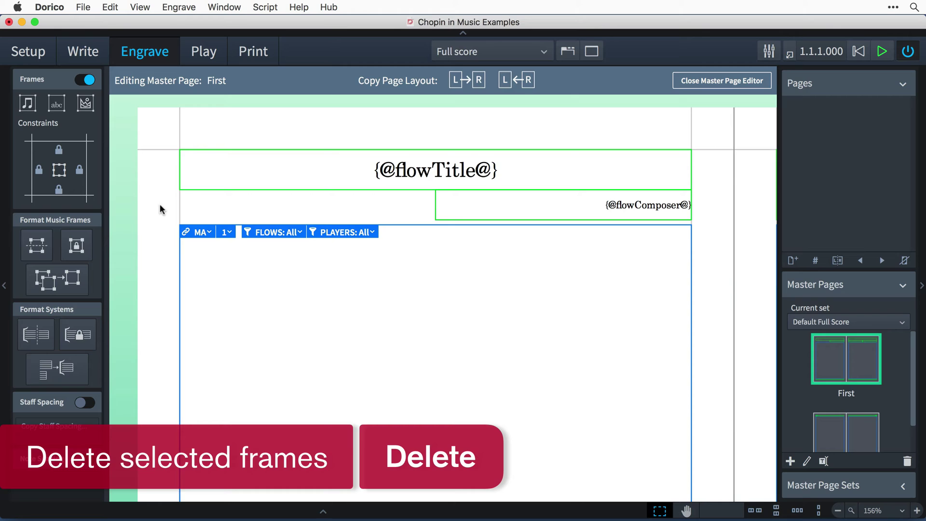
left_click(437, 207)
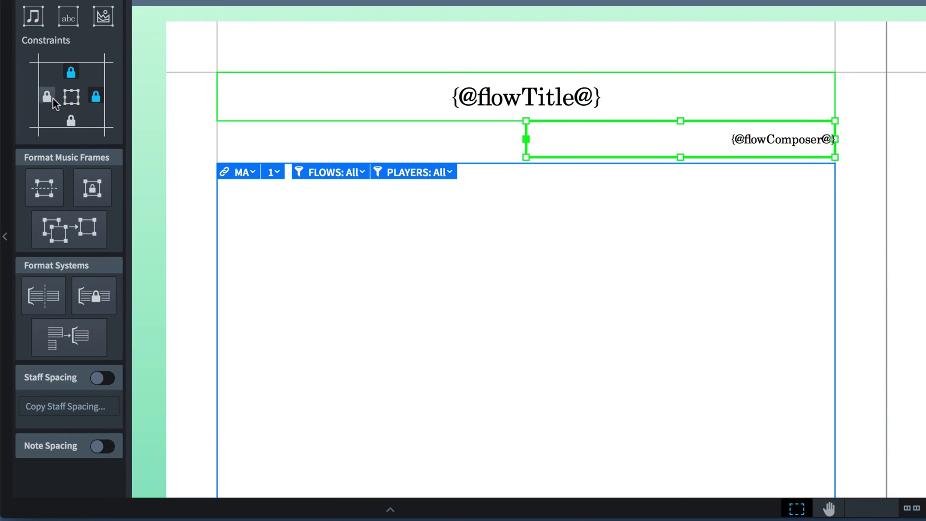
left_click(95, 97)
left_click(413, 509)
Step: Set the composer frame's Left position to 1 point
scroll(603, 465, "right", 3)
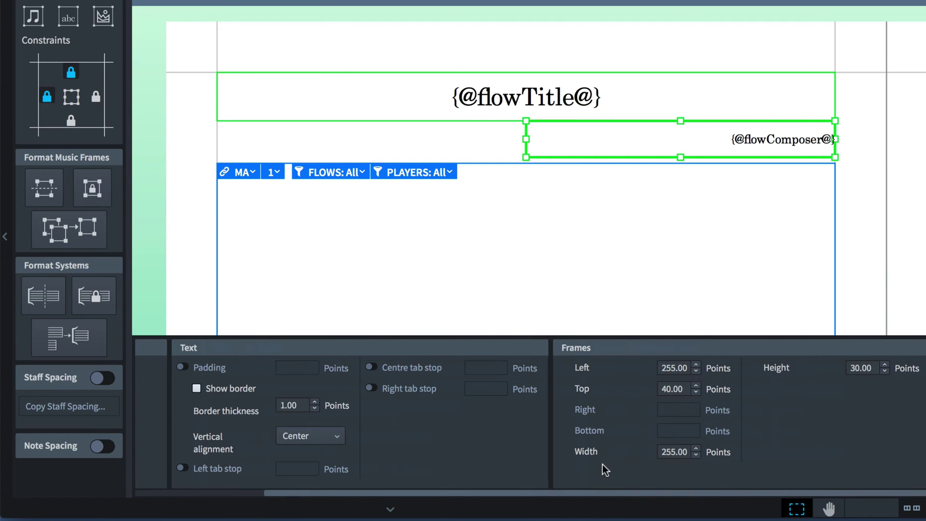
left_click(669, 367)
key("Return")
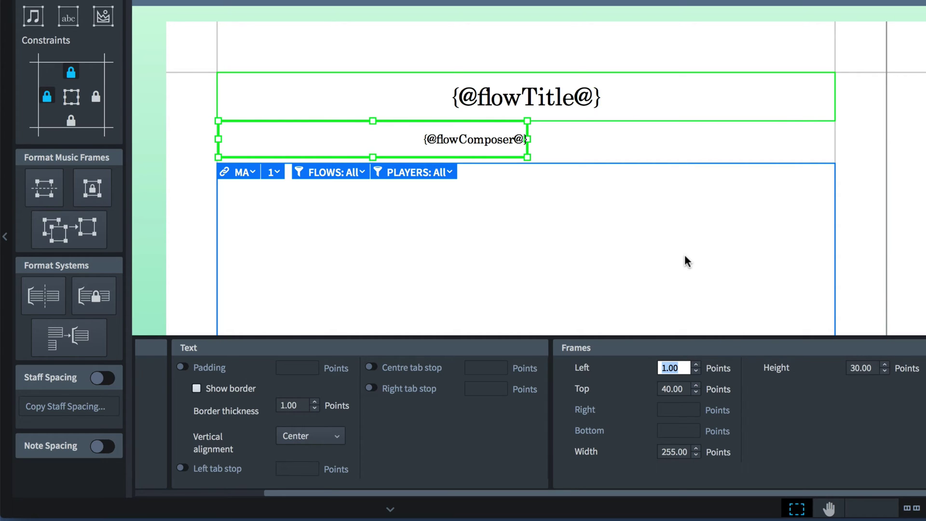
left_click(728, 118)
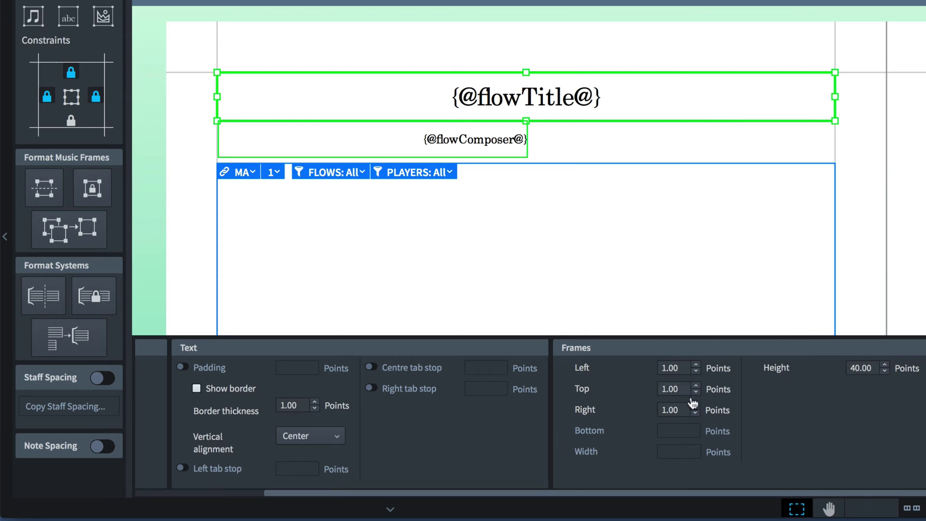
left_click(667, 409)
type("00")
key("Return")
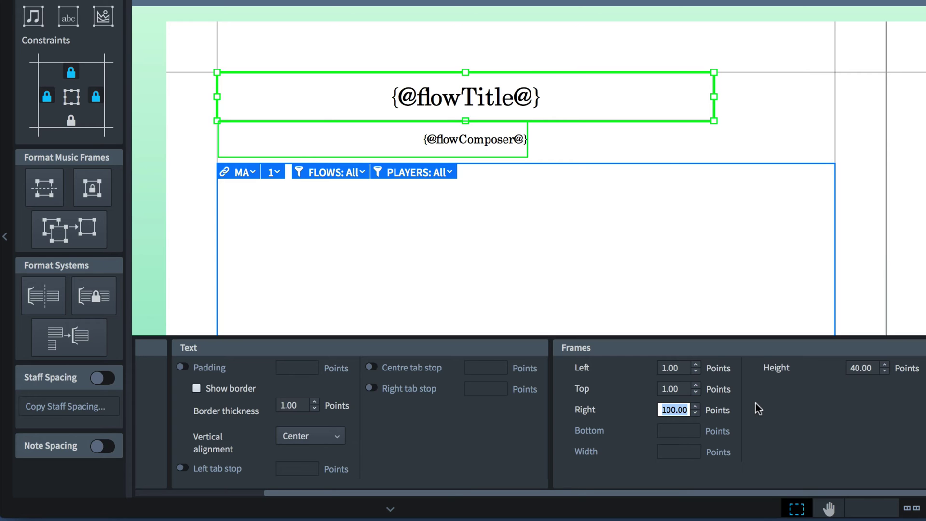
Step: Set the composer frame's vertical text alignment to Top
left_click(502, 152)
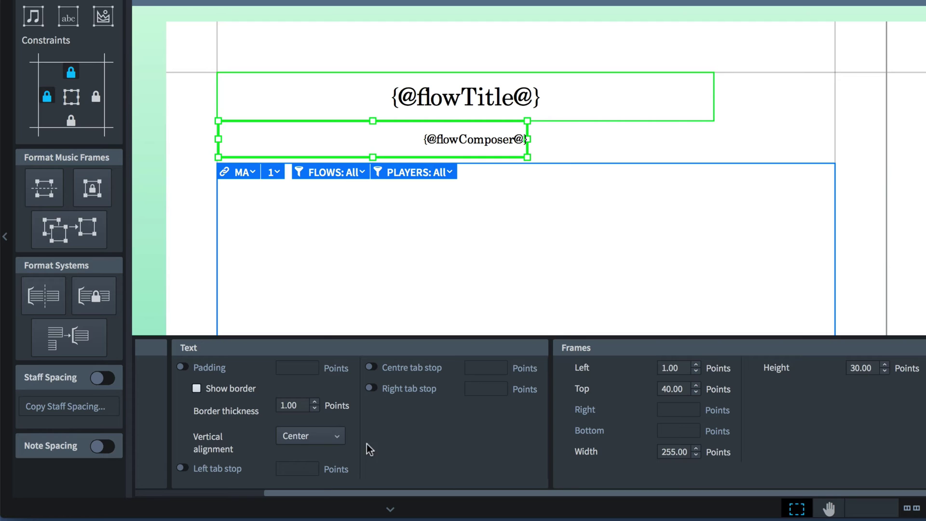
left_click(331, 436)
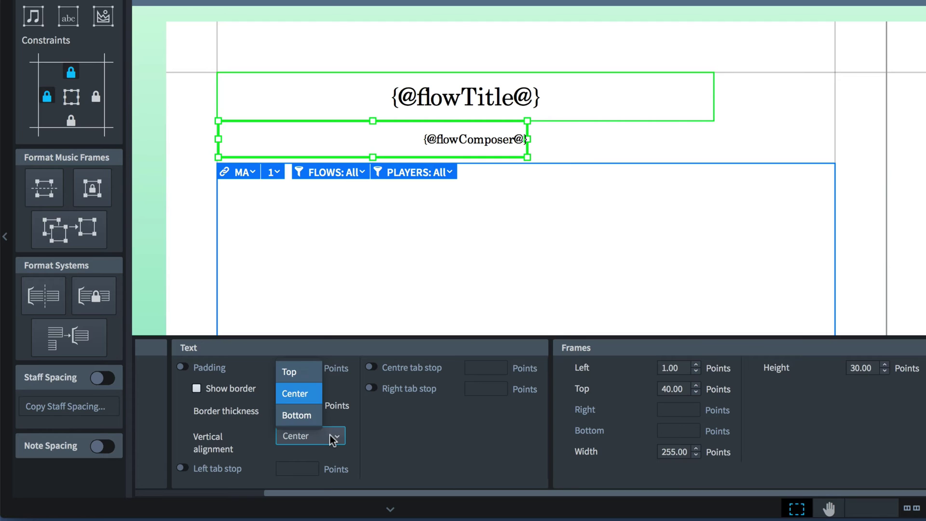
left_click(310, 374)
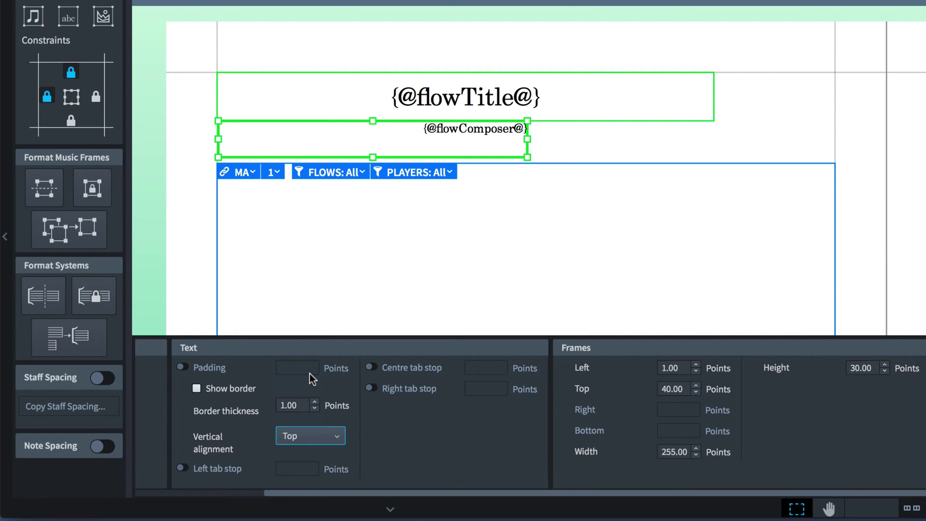
left_click(397, 445)
Step: Draw a graphic frame in the top-right corner, anchored only at top and right
left_click(108, 23)
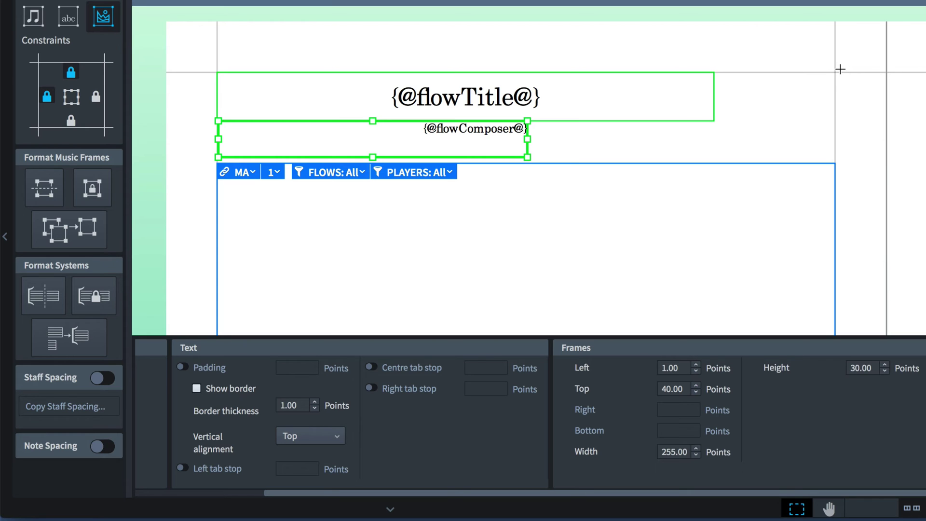
left_click_drag(839, 68, 721, 151)
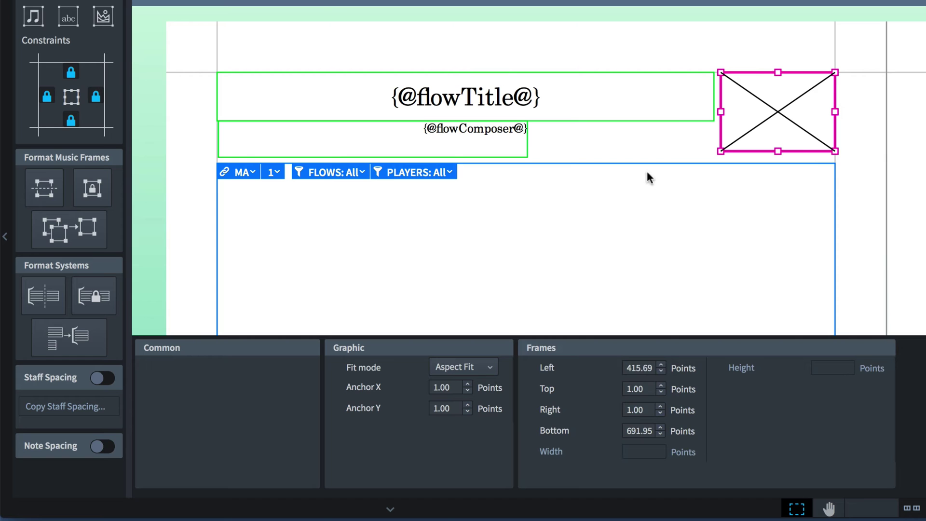
left_click(48, 97)
left_click(71, 120)
key("Escape")
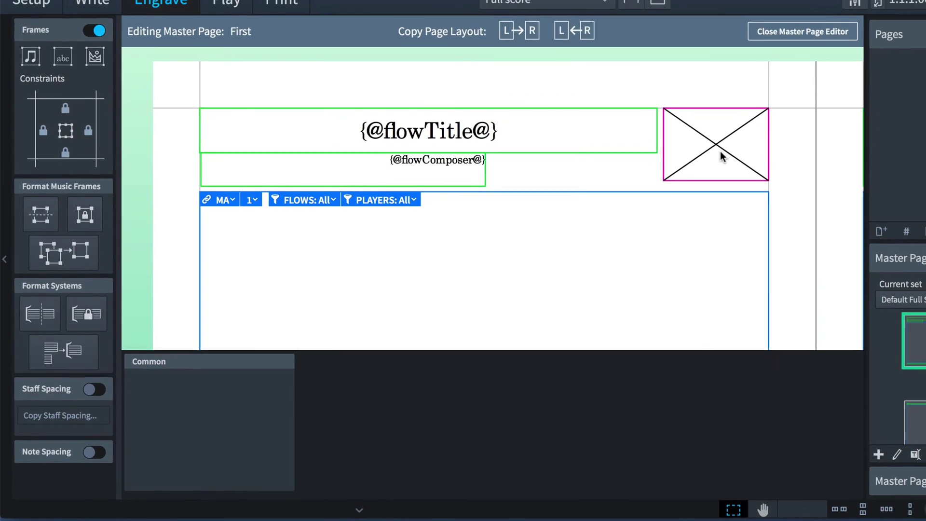
Step: Size the graphic frame to width 100 and height 55 points
left_click(728, 180)
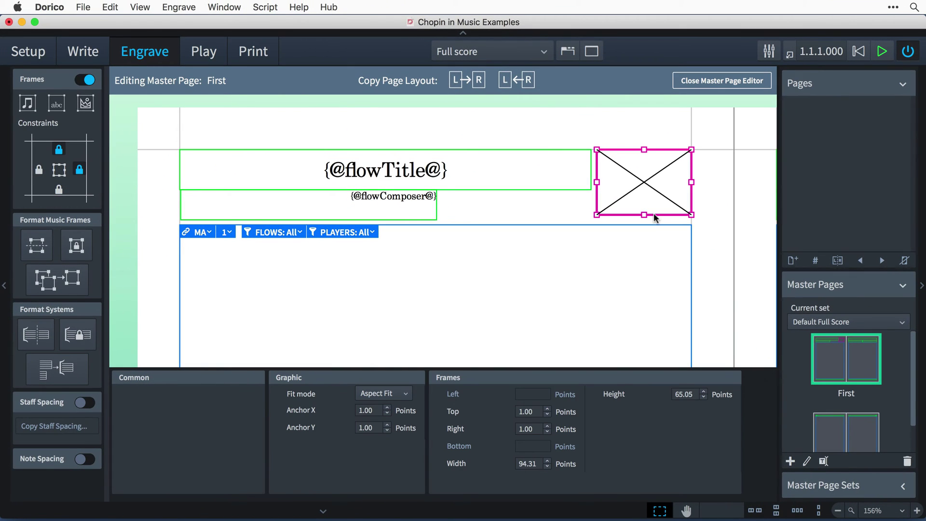
left_click(526, 464)
type("100")
key("Return")
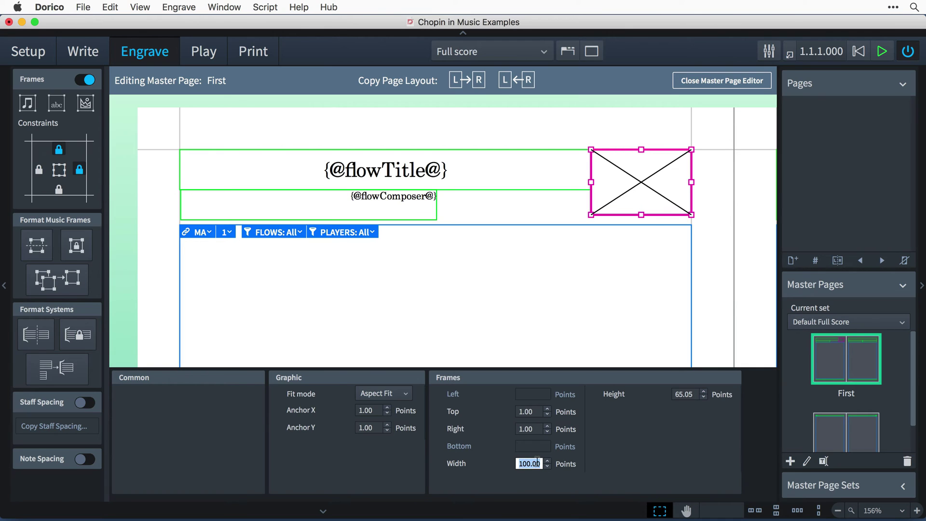
left_click(685, 394)
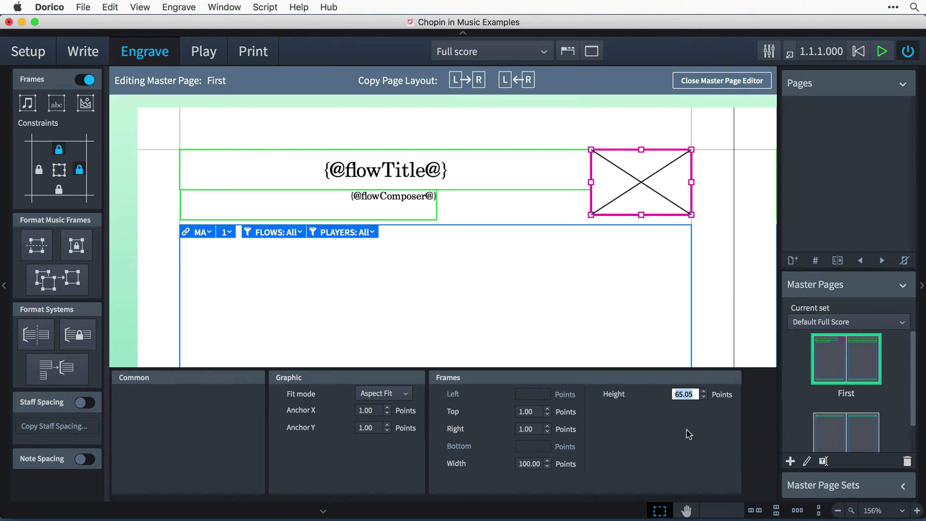
type("55")
key("Return")
Step: Load the music-by-example.png logo into the graphic frame
double_click(646, 179)
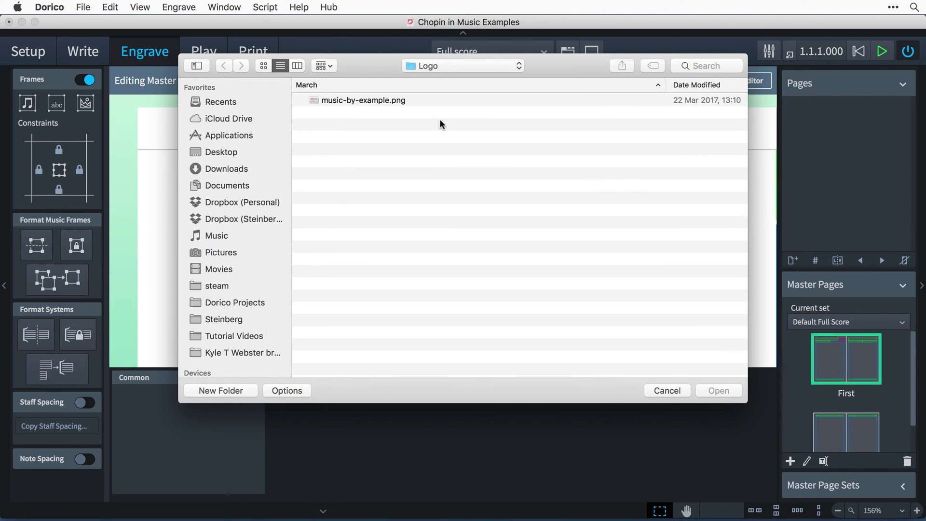
left_click(403, 101)
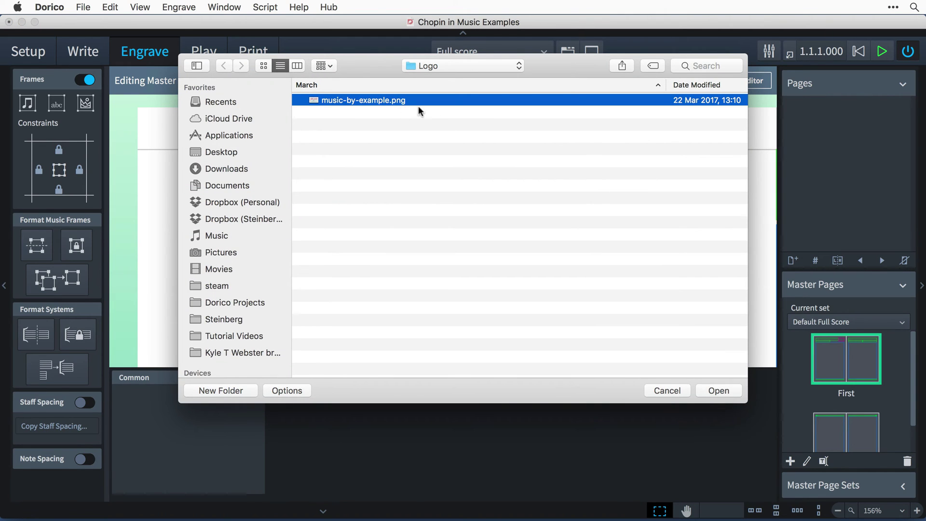
left_click(724, 391)
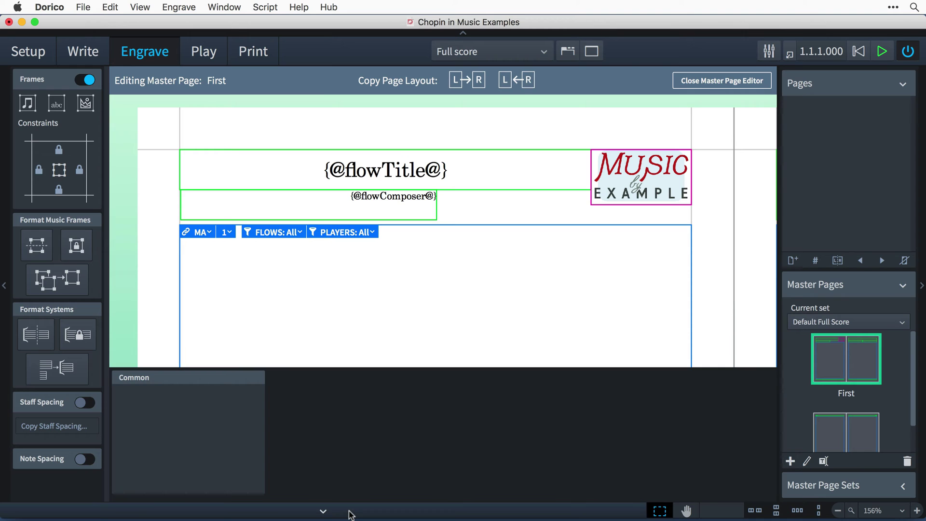
Step: Collapse the properties panel and bring both First master pages into view
left_click(321, 509)
scroll(459, 356, "right", 10)
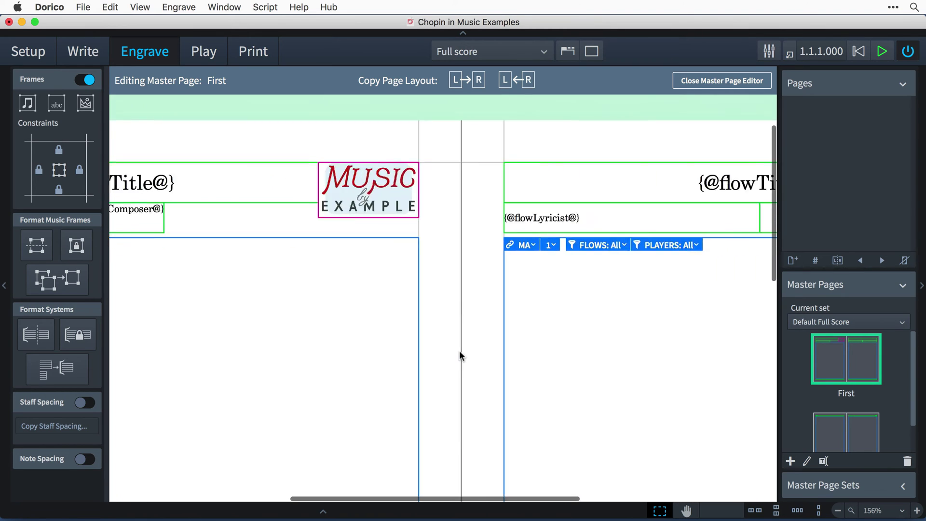
scroll(459, 356, "right", 5)
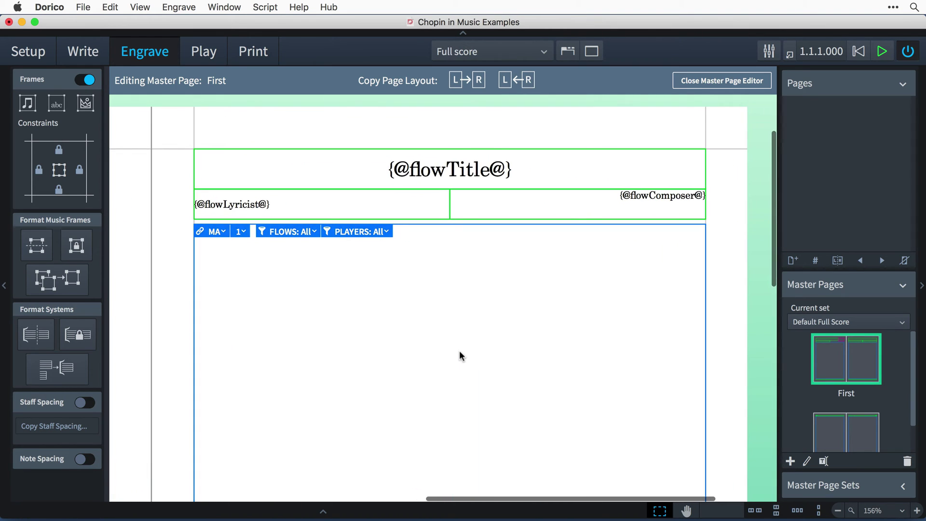
scroll(460, 356, "down", 5)
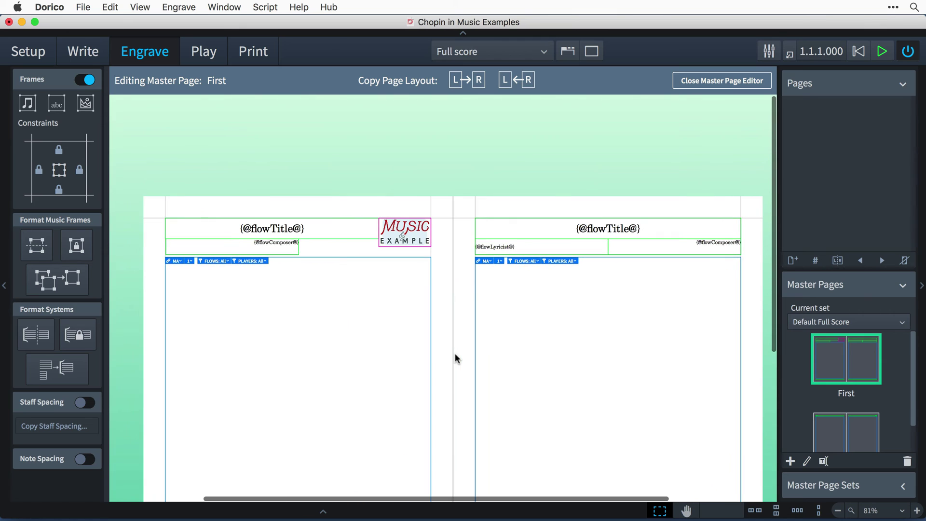
scroll(456, 353, "down", 3)
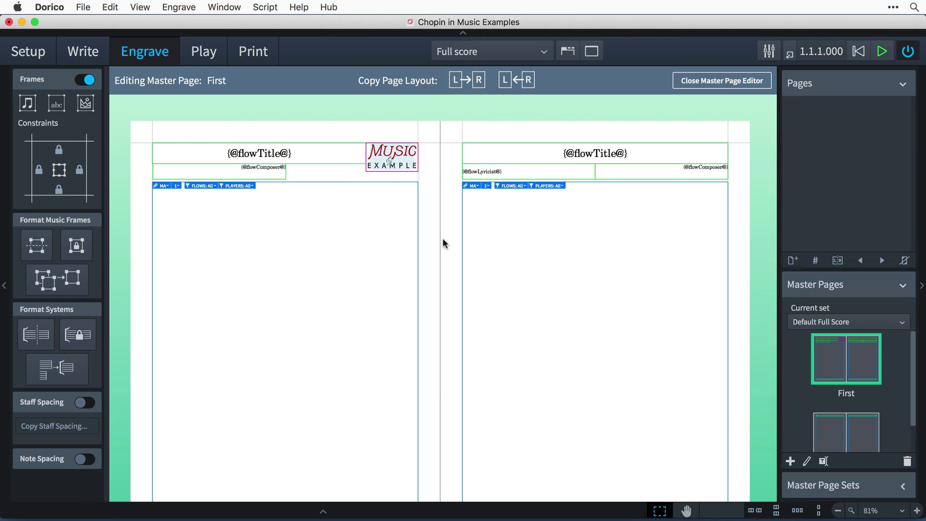
Step: Copy the left page layout to the right page and close the Master Page Editor
left_click(474, 84)
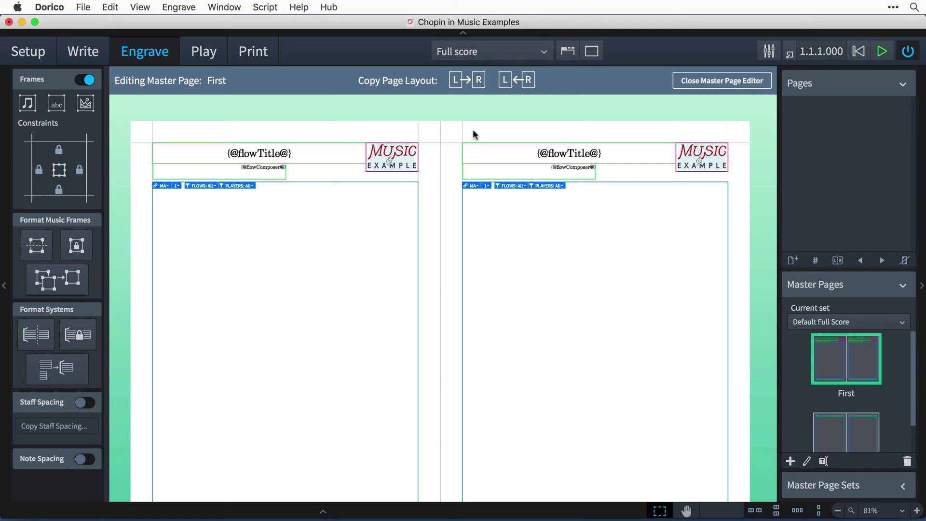
left_click(713, 82)
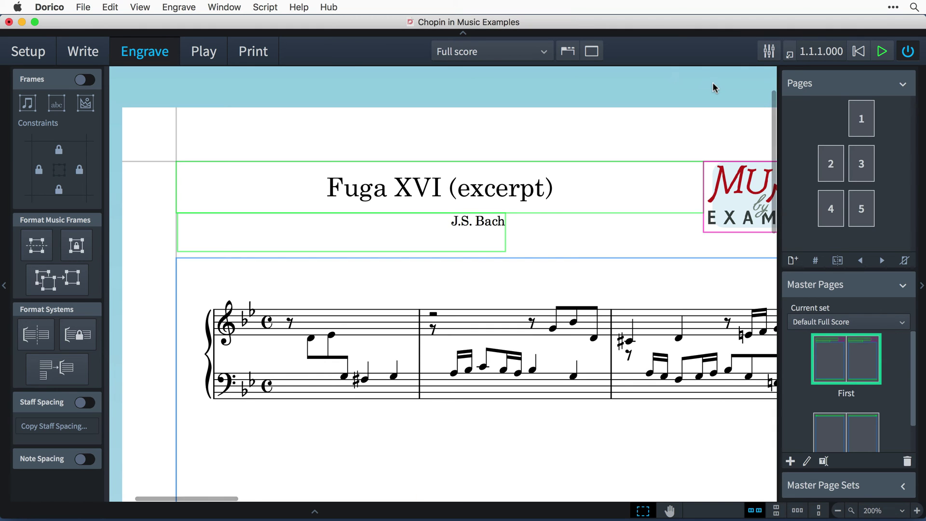
scroll(597, 309, "down", 2)
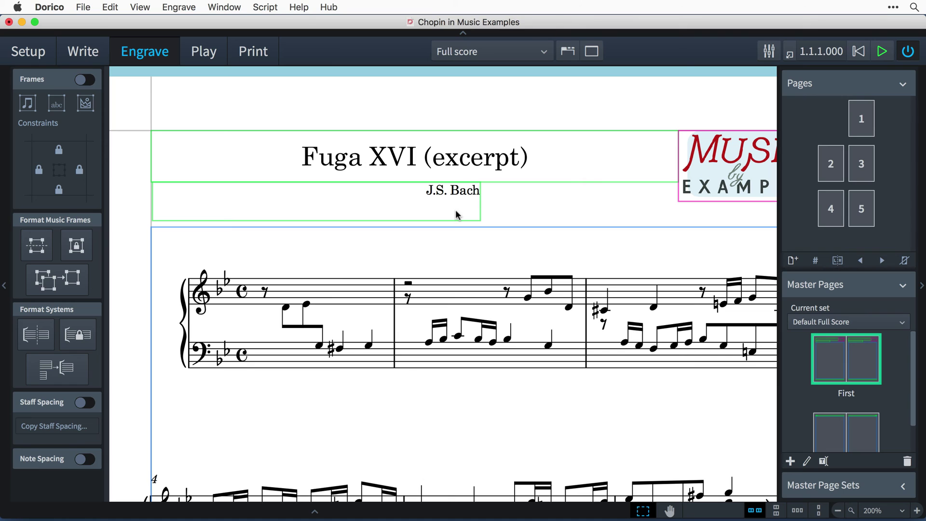
left_click(188, 8)
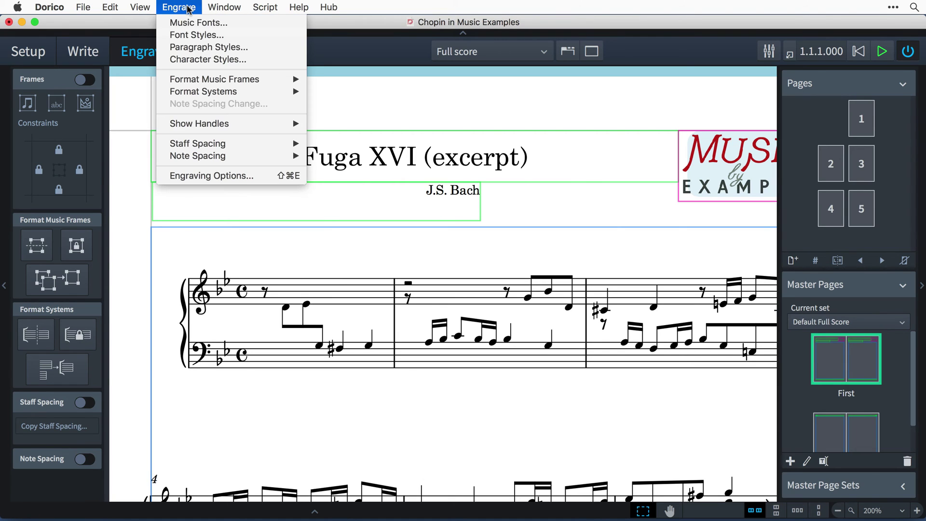
Step: Set the Default Text paragraph style font to Helvetica Neue
left_click(192, 48)
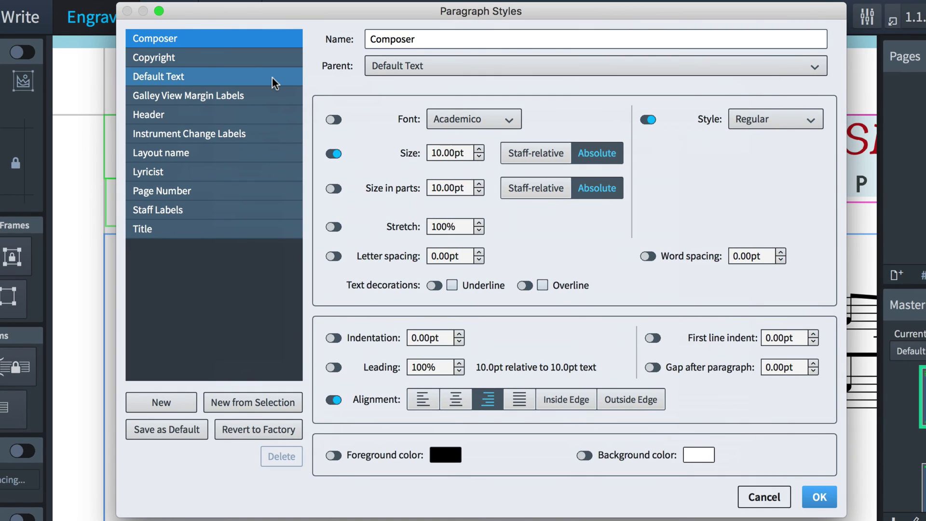
left_click(272, 77)
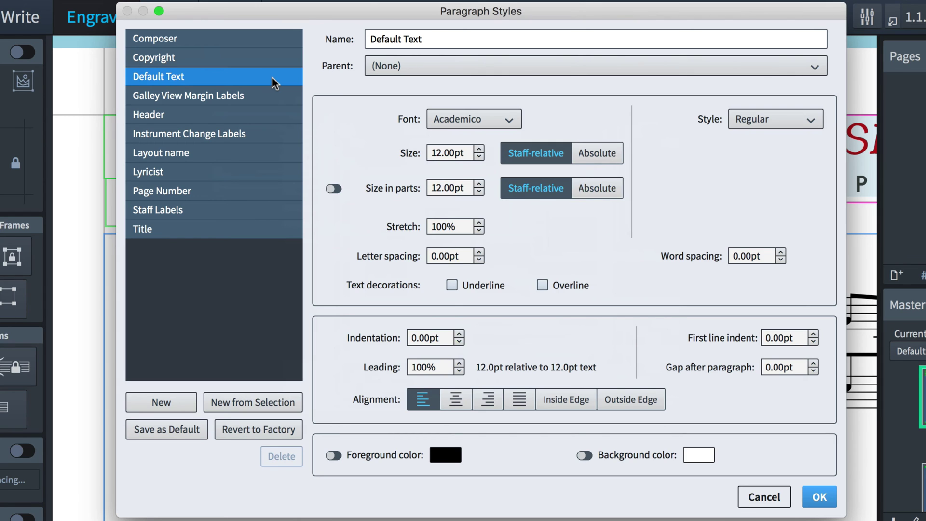
left_click(463, 121)
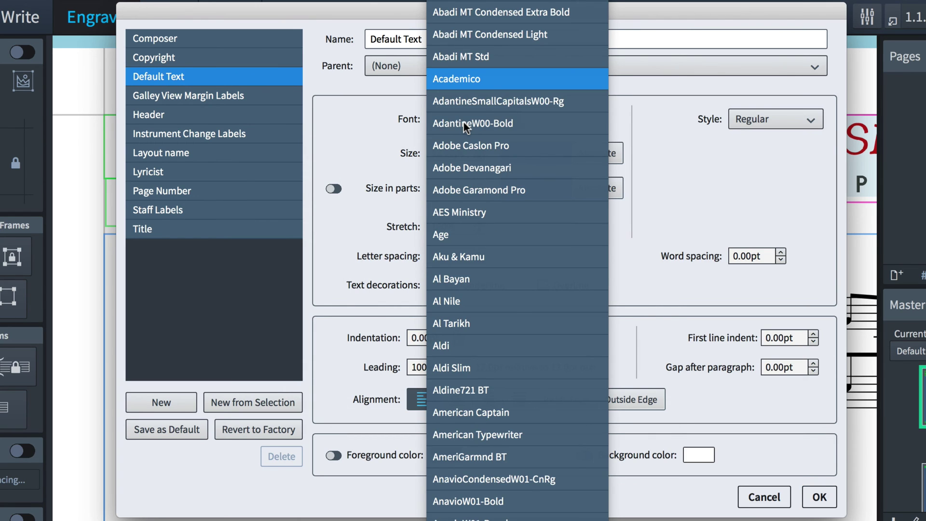
type("helv")
left_click(525, 290)
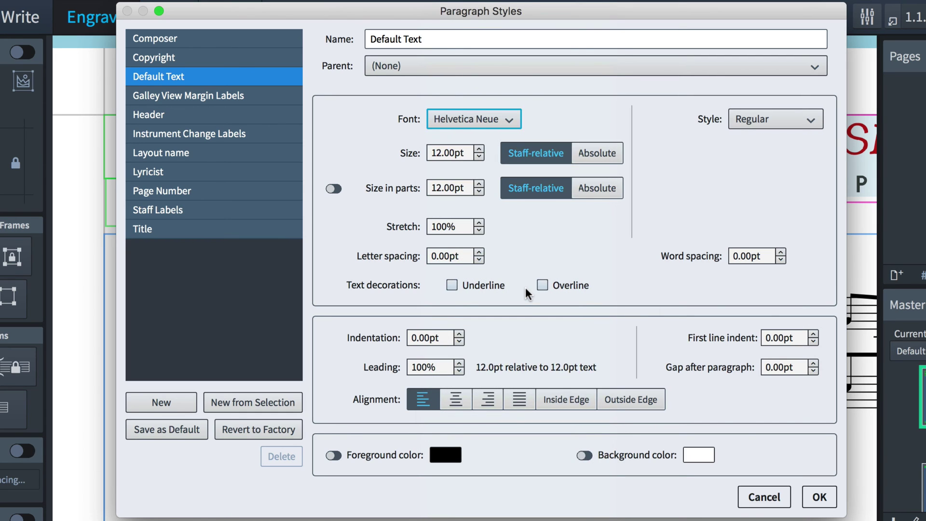
Step: Make the Title paragraph style Medium weight and left-aligned
left_click(251, 229)
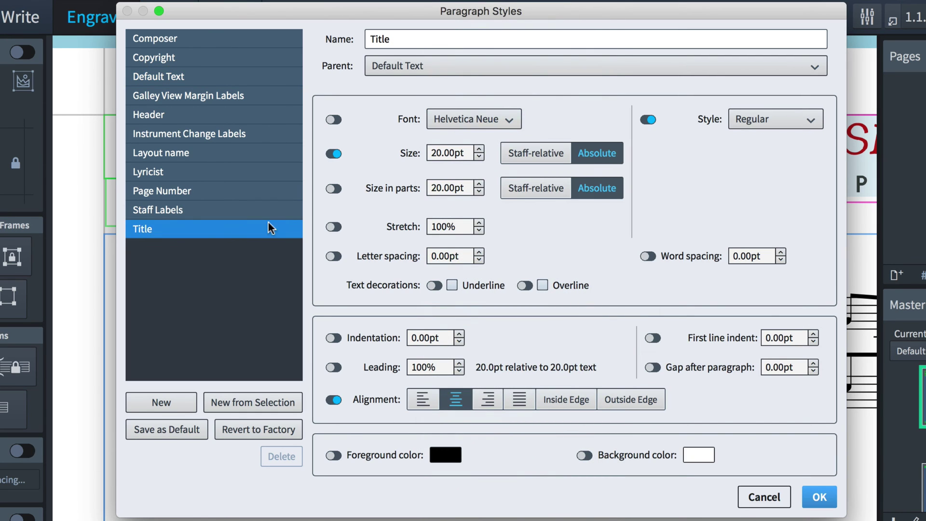
left_click(789, 121)
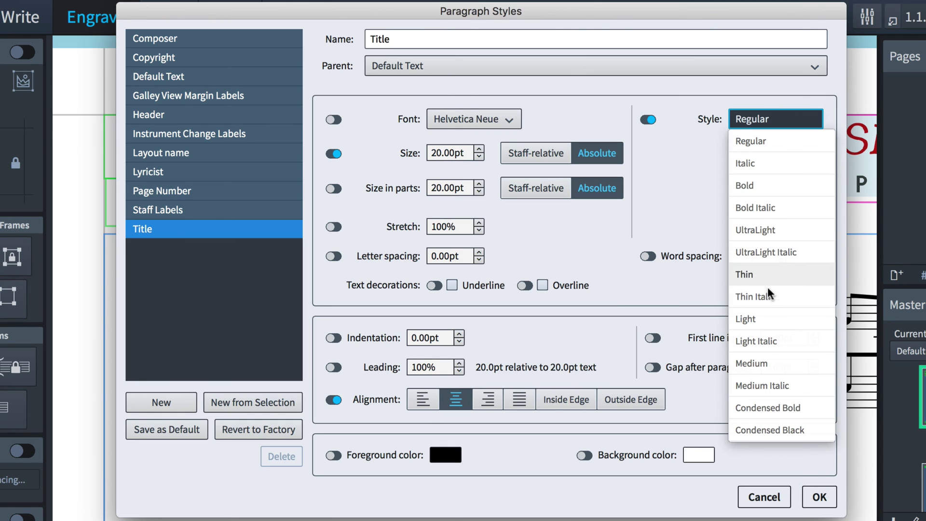
left_click(770, 363)
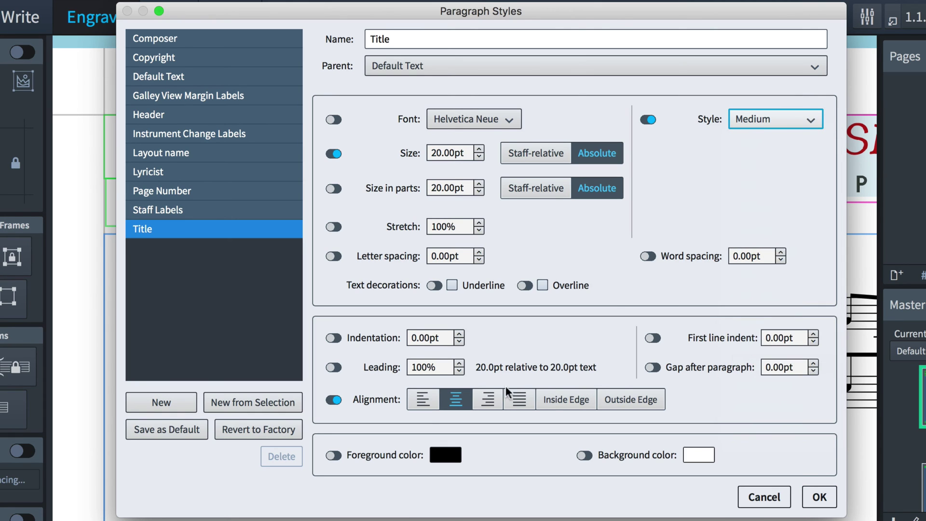
left_click(424, 400)
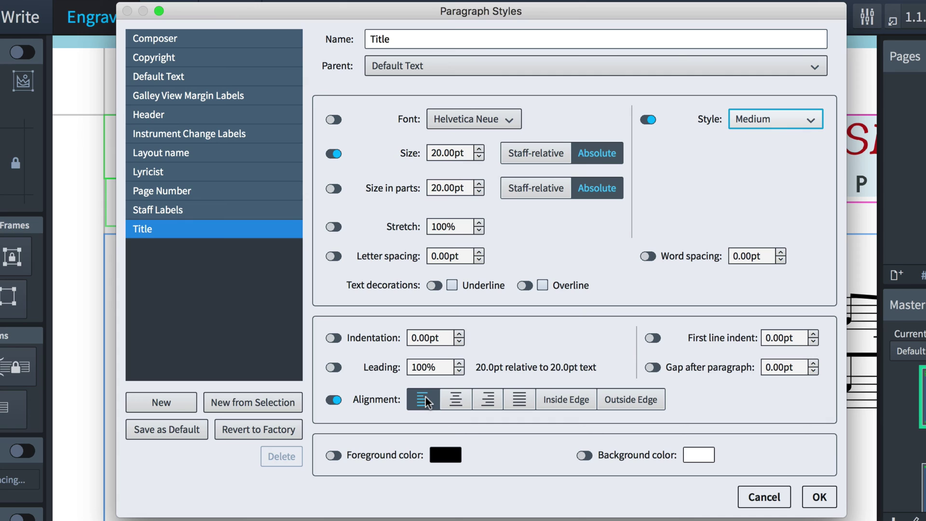
Step: Make the Composer style 13pt and left-aligned, then apply the changes
left_click(240, 42)
left_click(479, 149)
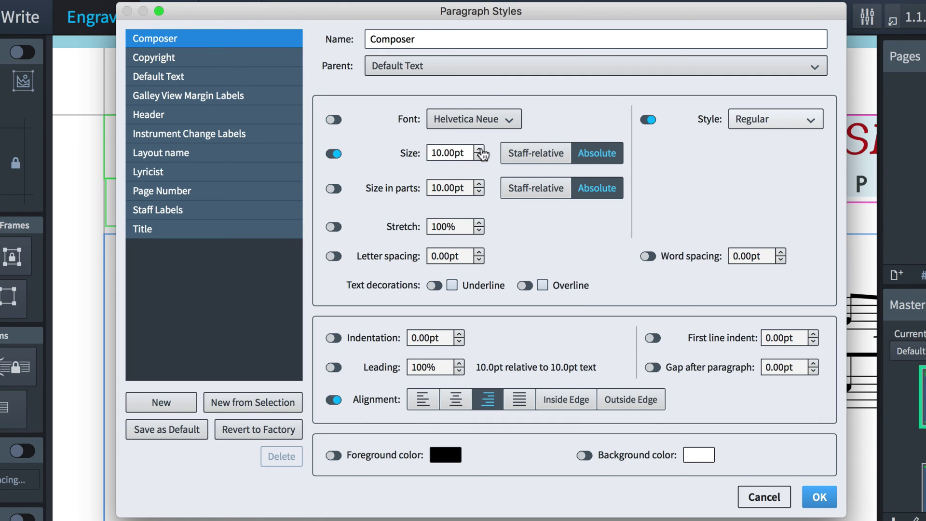
left_click(480, 149)
left_click(480, 149)
left_click(480, 149)
left_click(479, 149)
left_click(480, 149)
left_click(423, 400)
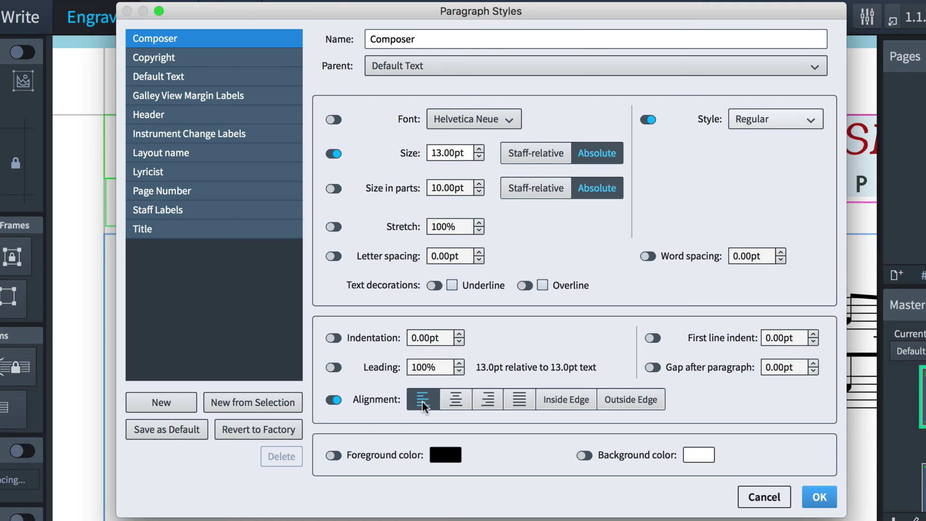
left_click(819, 498)
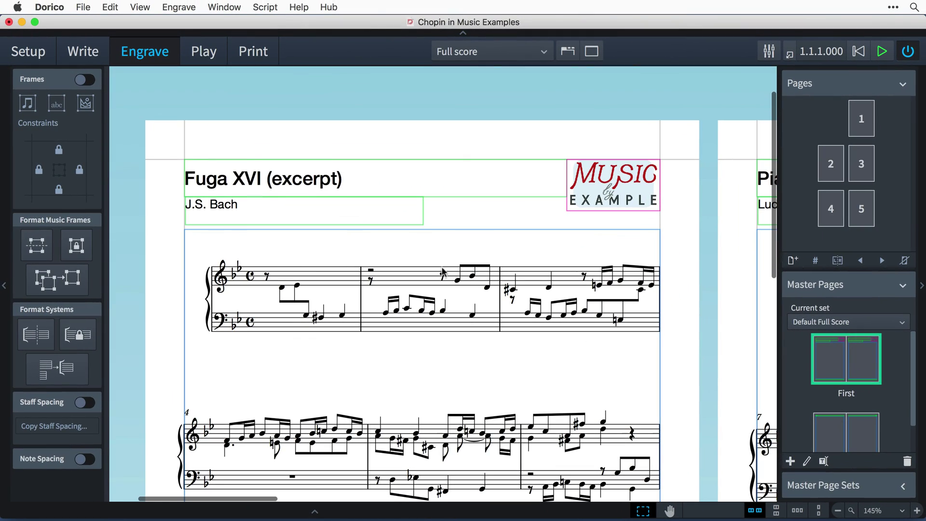
Step: In Write mode, pan through each flow's opening page up to Prelude Op. 28 no. 7
left_click(83, 51)
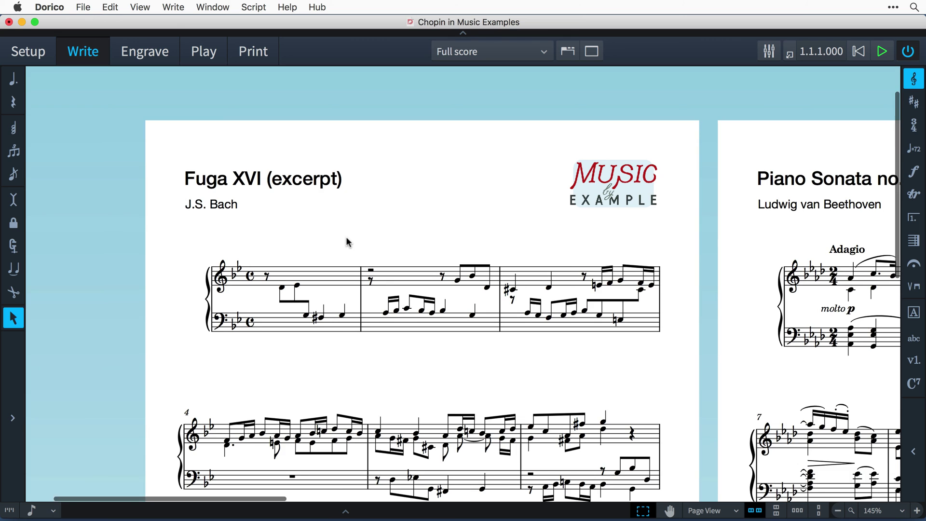
scroll(345, 236, "right", 5)
scroll(346, 236, "right", 5)
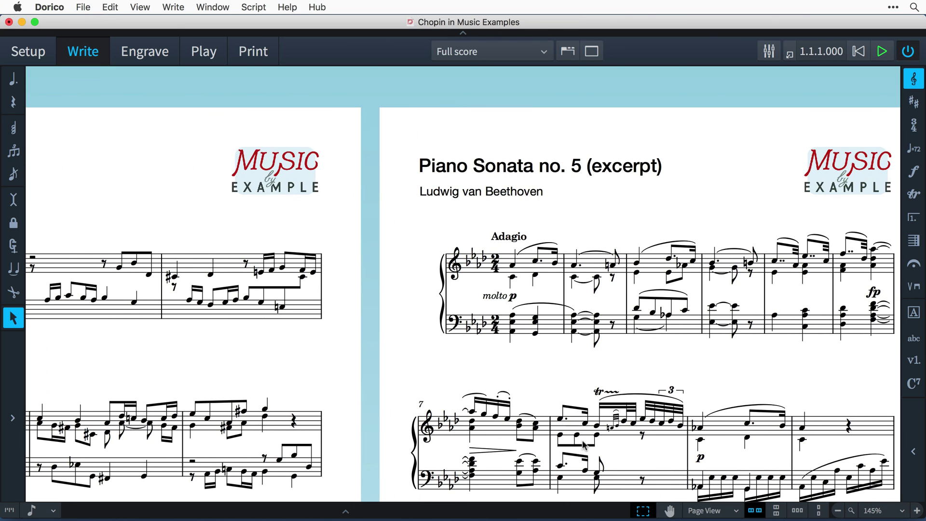
left_click(669, 510)
left_click_drag(684, 383, 404, 377)
scroll(633, 361, "right", 10)
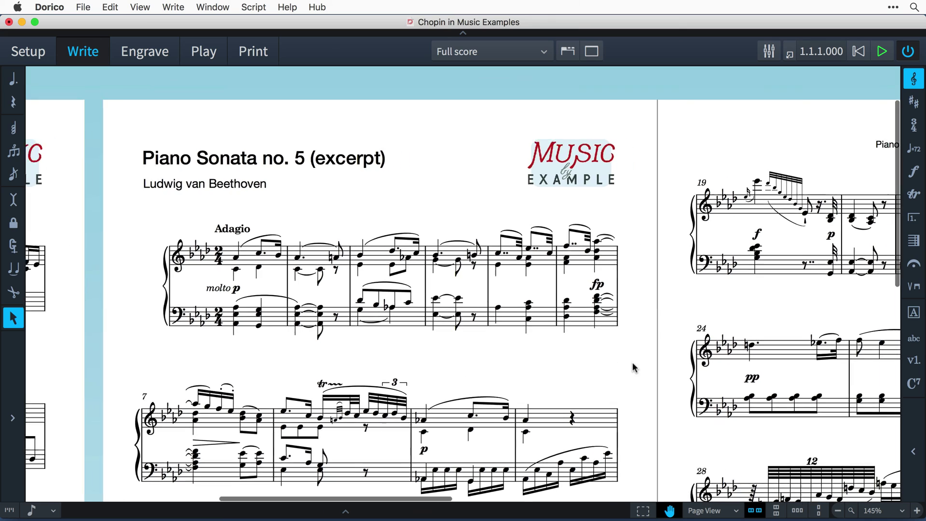
scroll(633, 366, "right", 12)
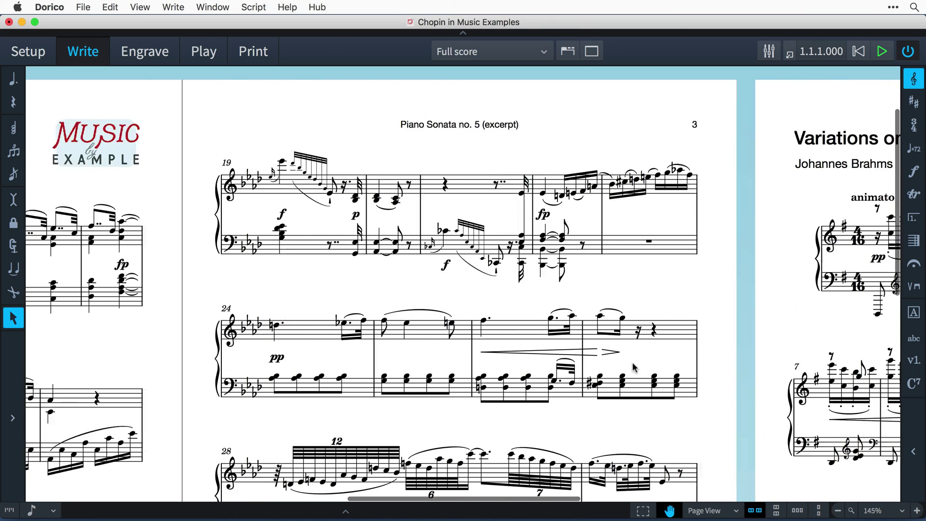
scroll(634, 369, "right", 8)
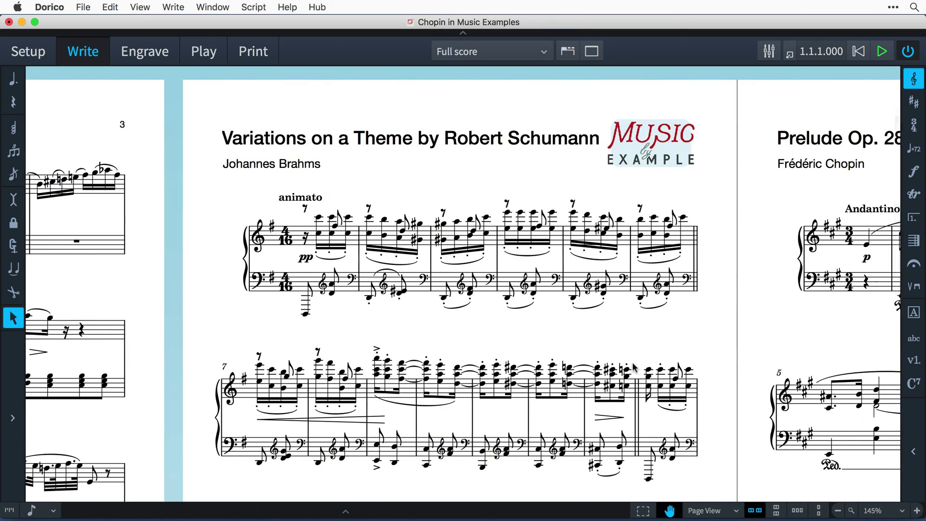
scroll(749, 372, "right", 8)
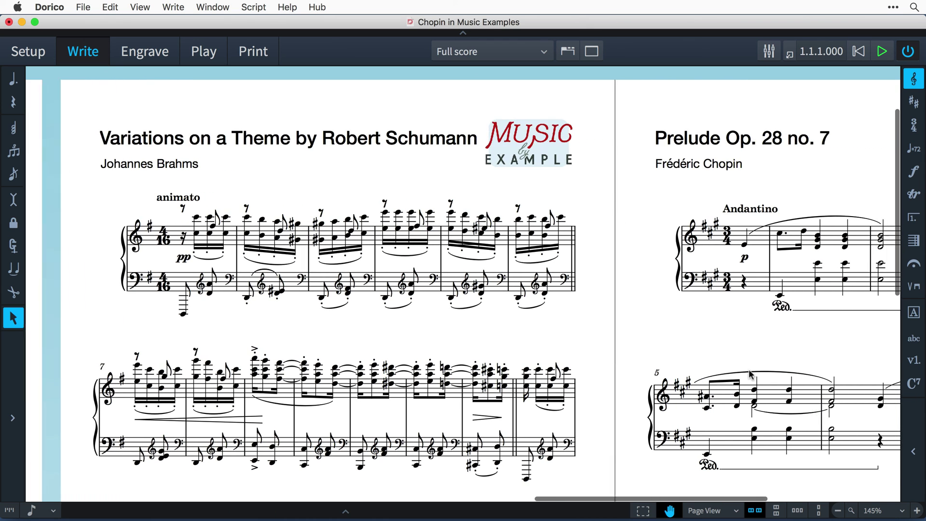
scroll(749, 370, "right", 7)
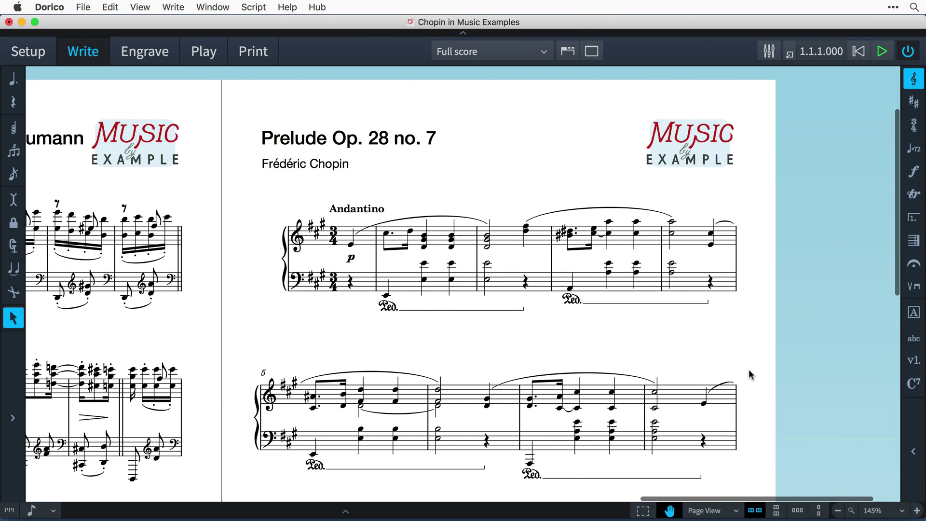